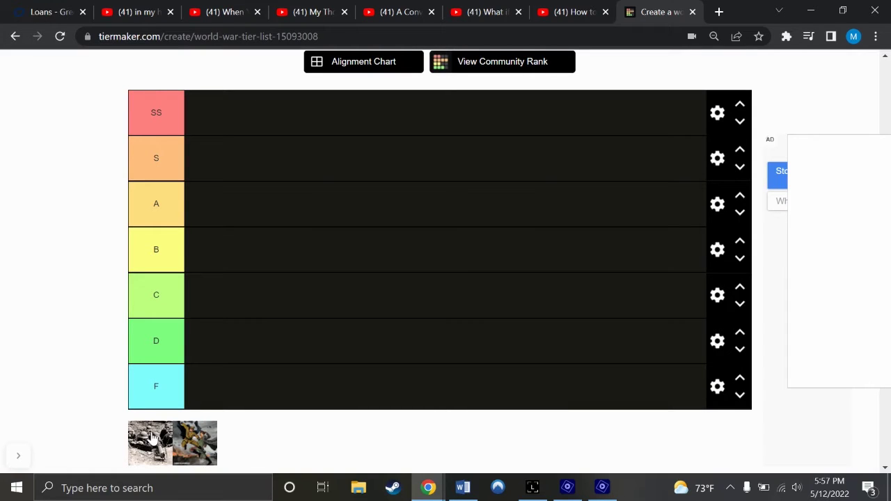
Drag the black-and-white World War I image from the tray into the A tier
drag(150, 437, 212, 206)
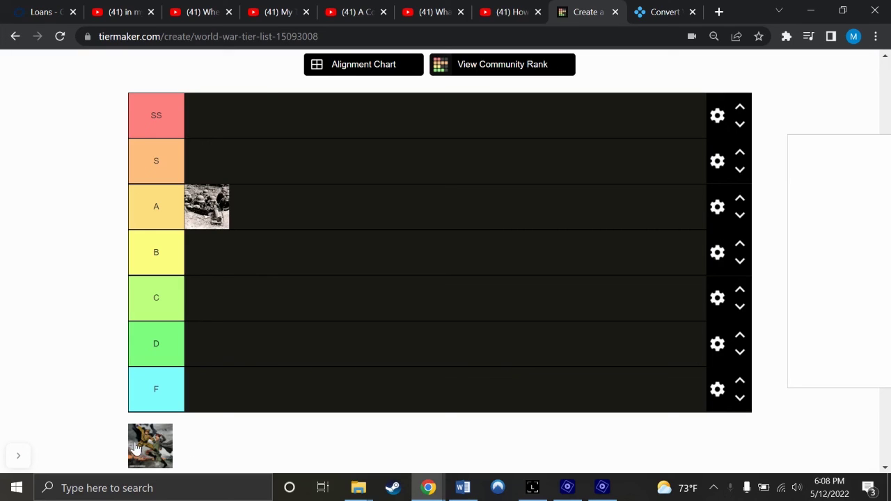
Move the last unranked image, World War II, into the SS tier
drag(137, 449, 209, 115)
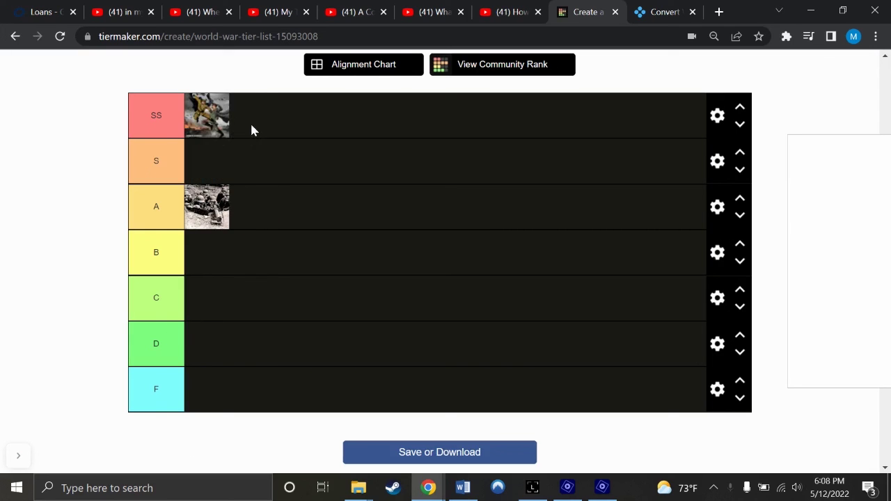